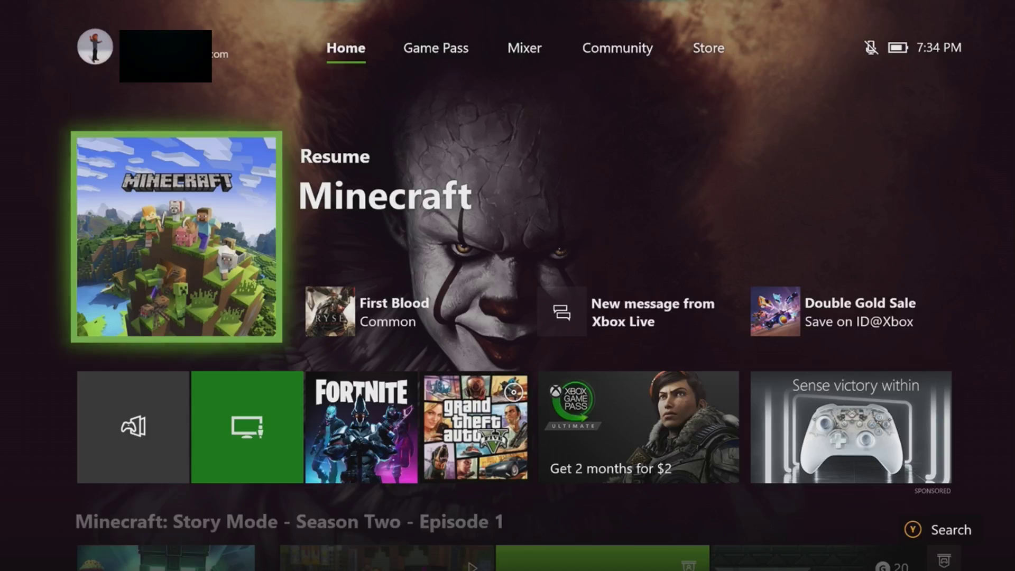
Open the console guide and go to its System section.
{"action": "key", "text": "super"}
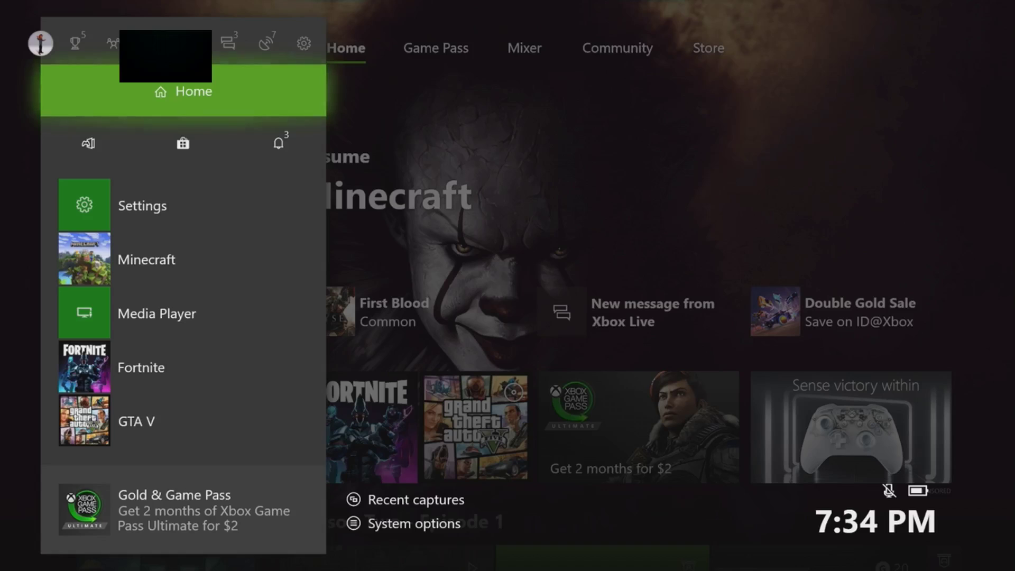
{"action": "key", "text": "Right"}
{"action": "key", "text": "Right"}
{"action": "key", "text": "Right"}
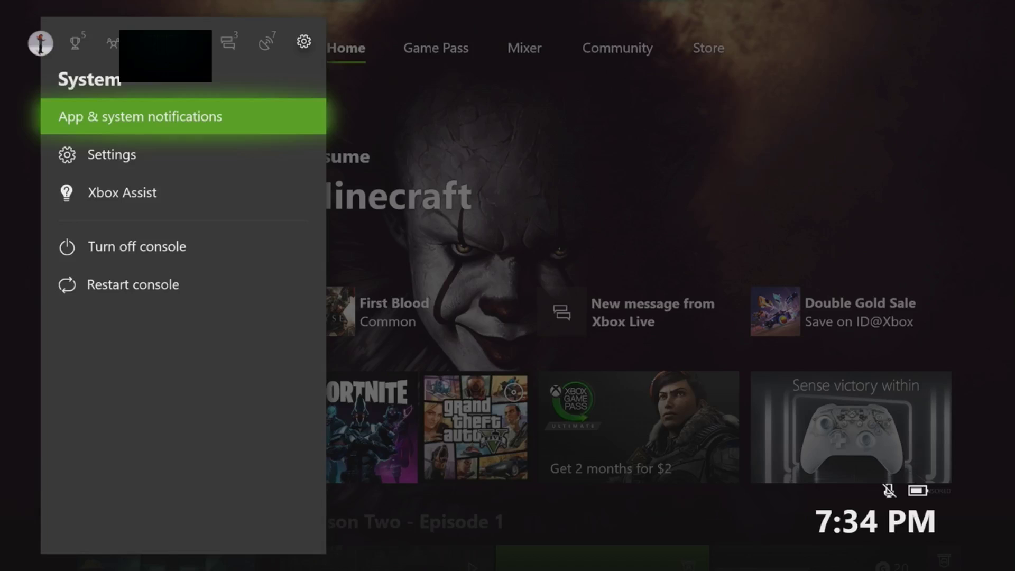
{"action": "key", "text": "Return"}
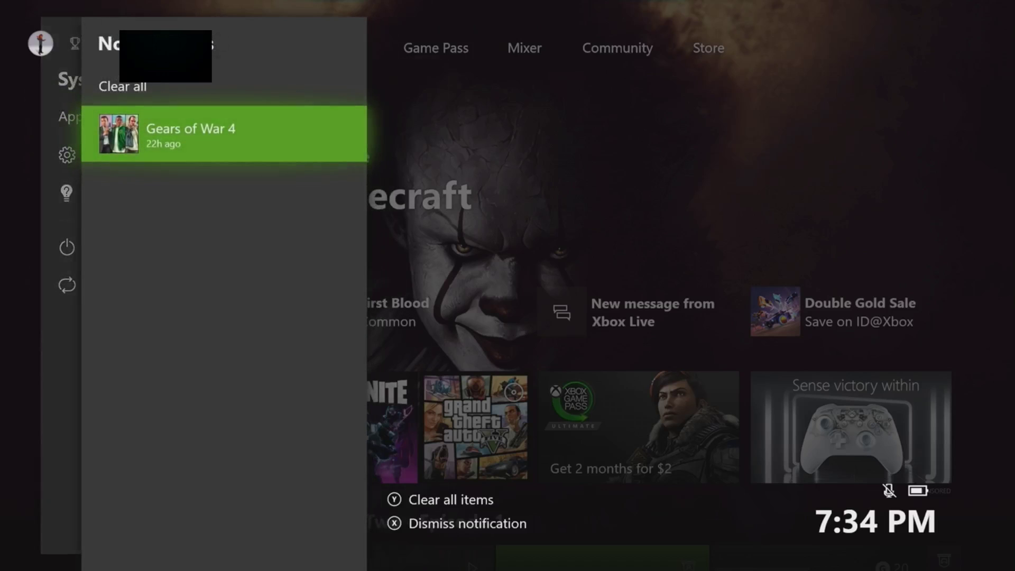
{"action": "key", "text": "Escape"}
{"action": "key", "text": "Return"}
{"action": "key", "text": "Escape"}
{"action": "key", "text": "Left"}
{"action": "key", "text": "Right"}
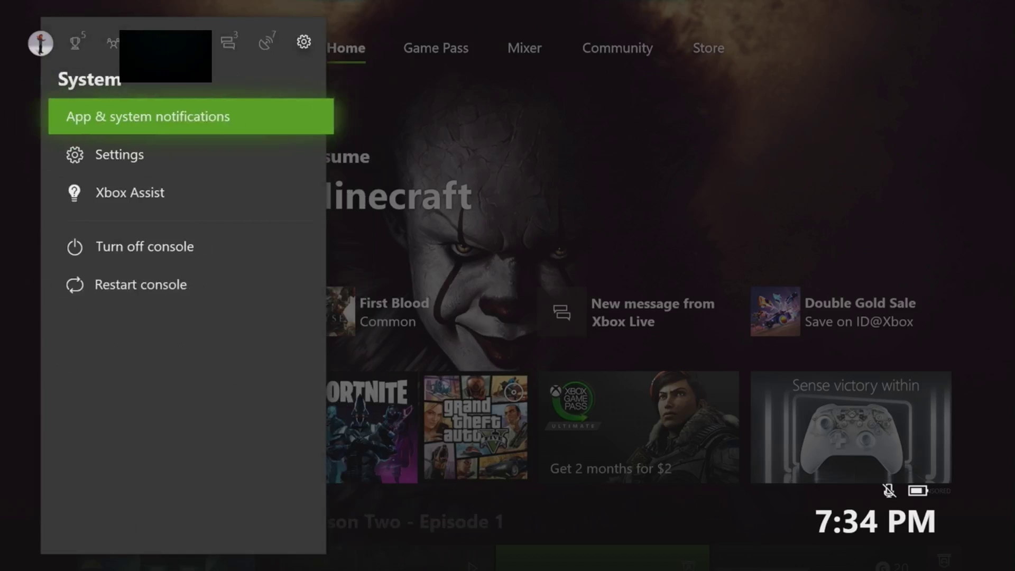
{"action": "key", "text": "Up"}
{"action": "key", "text": "Return"}
{"action": "key", "text": "Escape"}
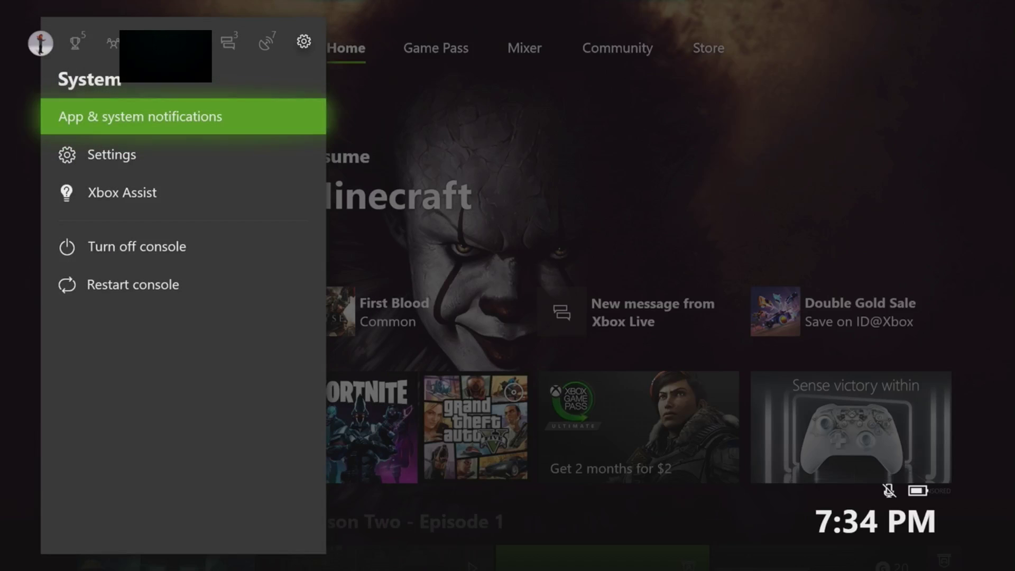
Open the console's full Settings and go to Console info in the System category.
{"action": "key", "text": "Down"}
{"action": "key", "text": "Return"}
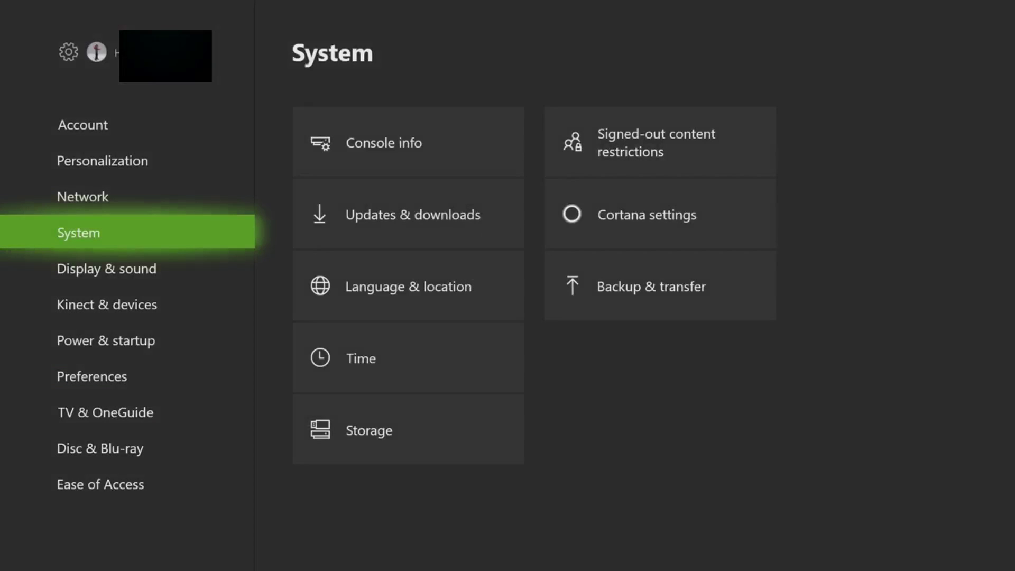
{"action": "key", "text": "Up"}
{"action": "key", "text": "Up"}
{"action": "key", "text": "Up"}
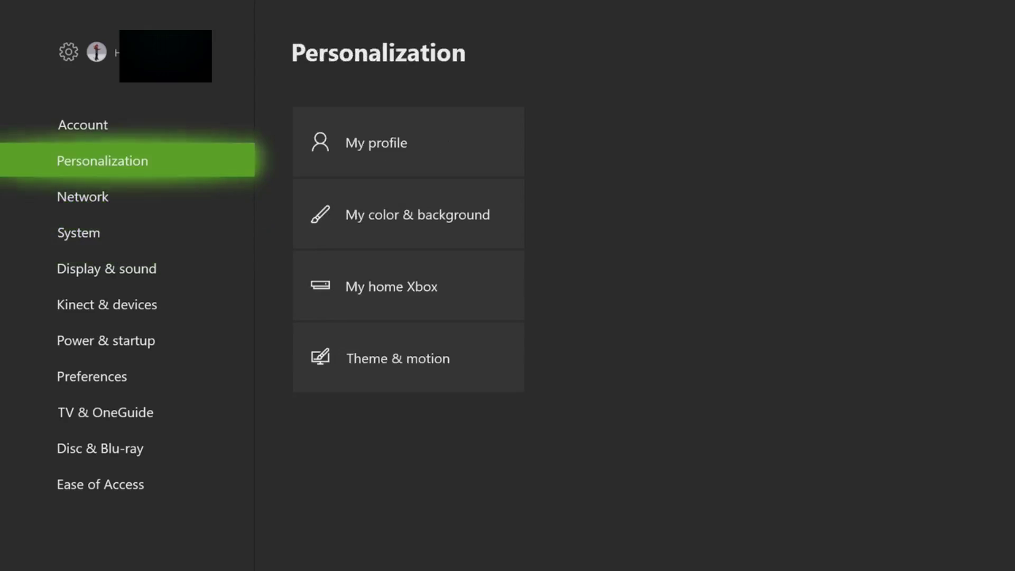
{"action": "key", "text": "Down"}
{"action": "key", "text": "Down"}
{"action": "key", "text": "Down"}
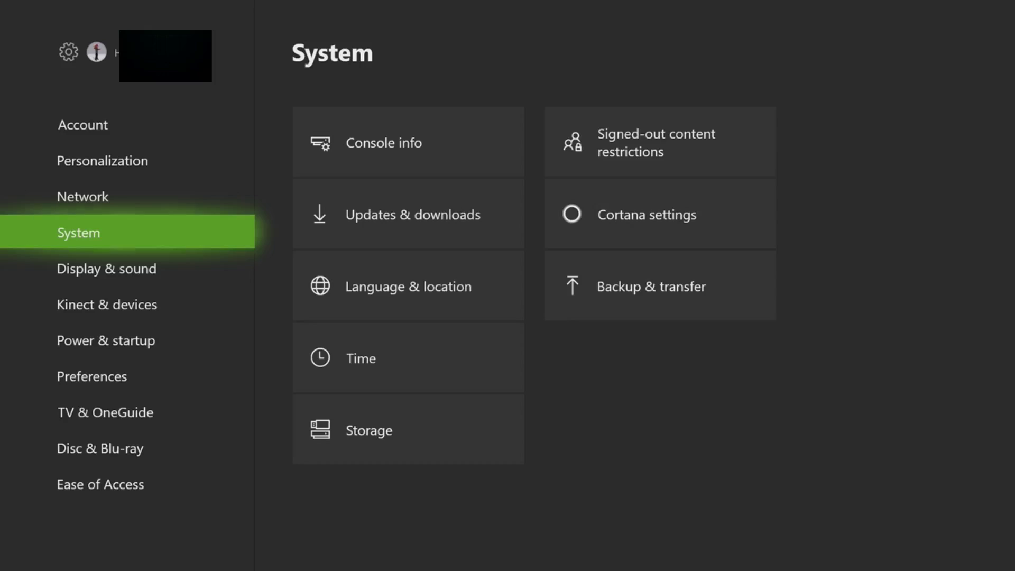
{"action": "key", "text": "Right"}
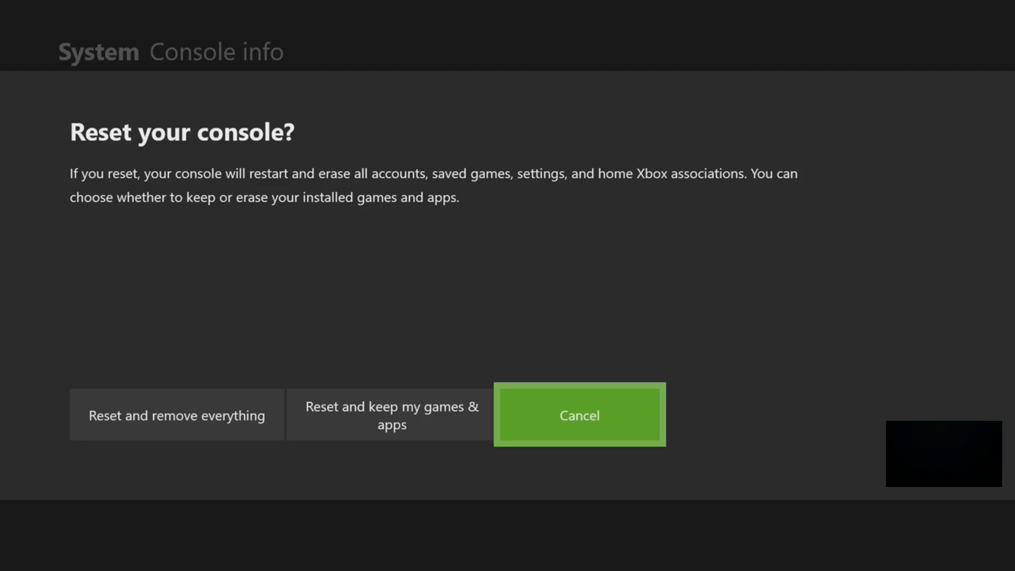
Compare the console reset choices: Reset and remove everything, Reset and keep my games & apps, and Cancel.
{"action": "key", "text": "Left"}
{"action": "key", "text": "Left"}
{"action": "key", "text": "Right"}
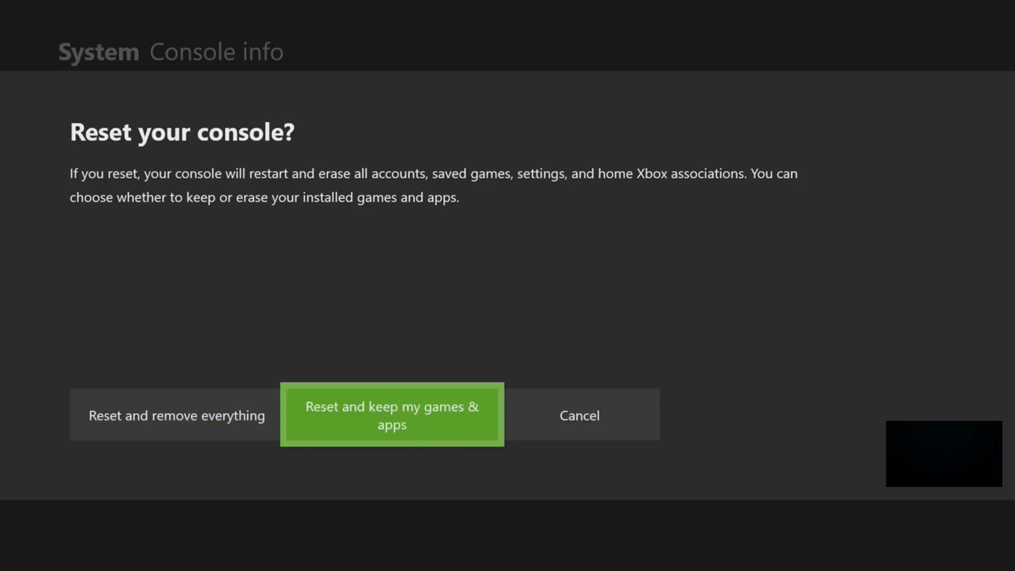
{"action": "key", "text": "Left"}
{"action": "key", "text": "Right"}
{"action": "key", "text": "Left"}
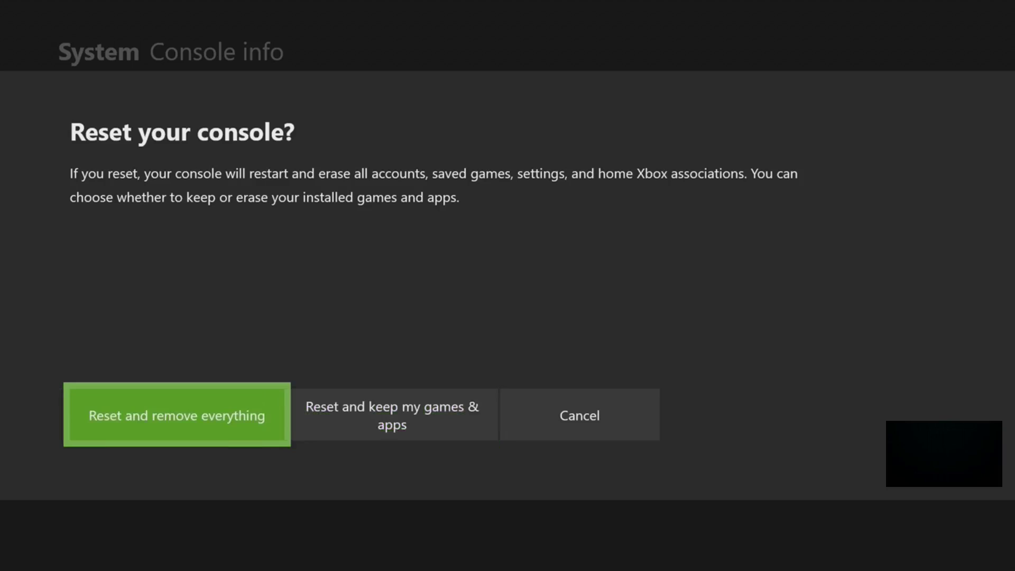
{"action": "key", "text": "Right"}
{"action": "key", "text": "Left"}
{"action": "key", "text": "Right"}
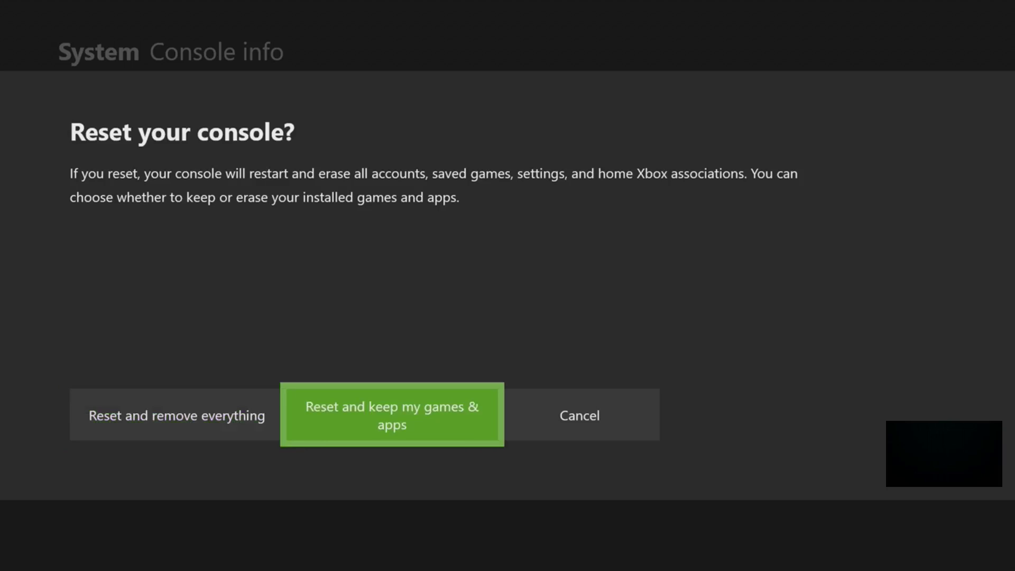
{"action": "key", "text": "Right"}
{"action": "key", "text": "Left"}
{"action": "key", "text": "Right"}
{"action": "key", "text": "Left"}
{"action": "key", "text": "Left"}
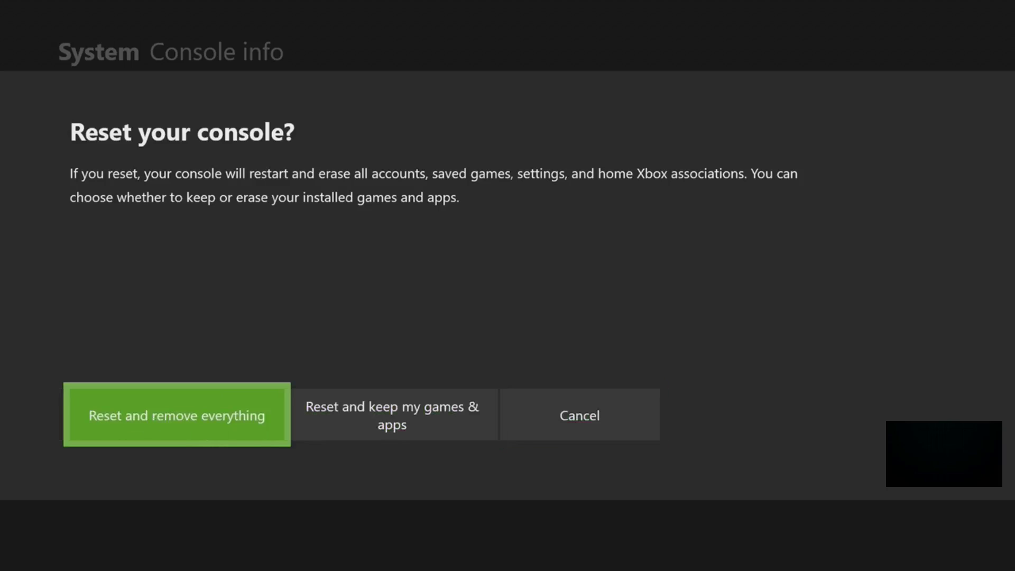
{"action": "key", "text": "Right"}
{"action": "key", "text": "Right"}
{"action": "key", "text": "Left"}
{"action": "key", "text": "Left"}
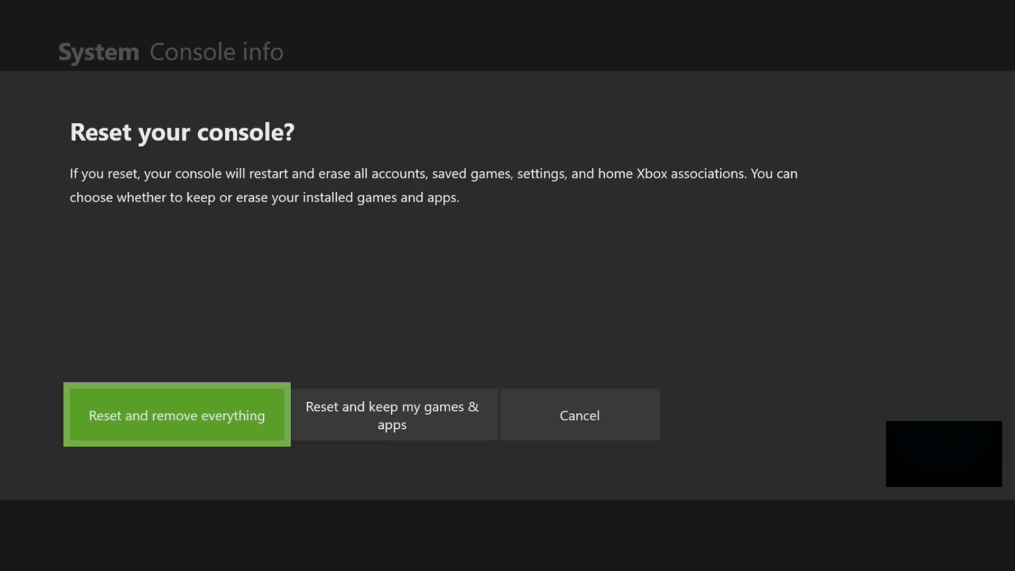